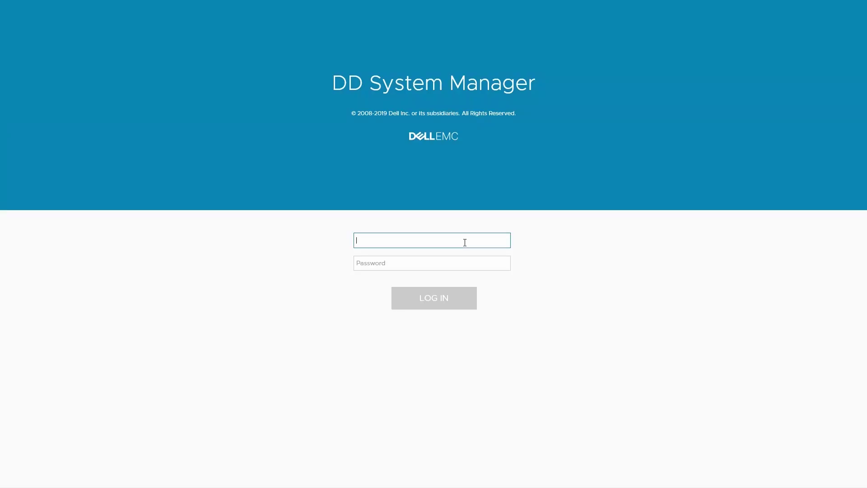
{"action": "type", "text": "sysadmin"}
Enter the sysadmin password and log in to DD System Manager
{"action": "left_click", "coordinate": [448, 264]}
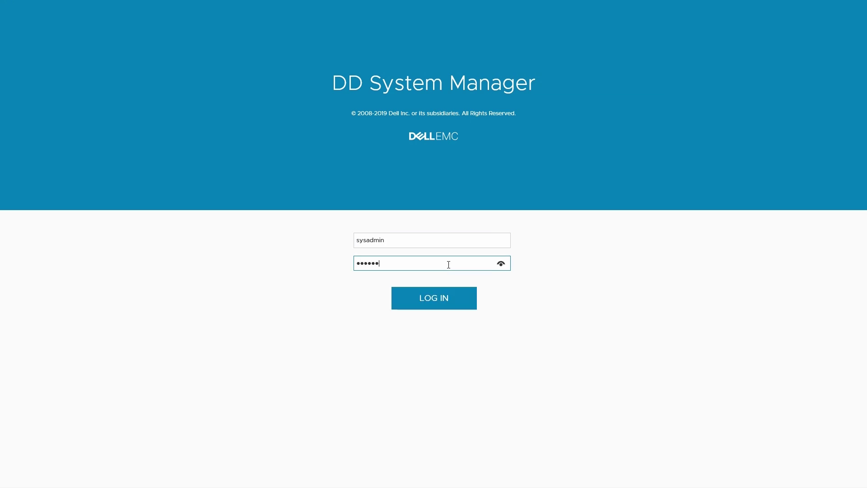
{"action": "left_click", "coordinate": [435, 299]}
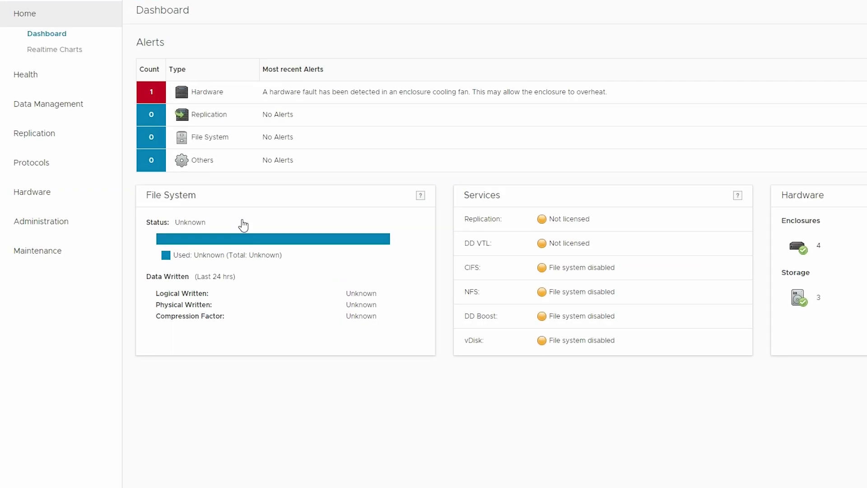
List the current Hardware alerts and select the 'Fan fault is detected' alert
{"action": "left_click", "coordinate": [181, 111]}
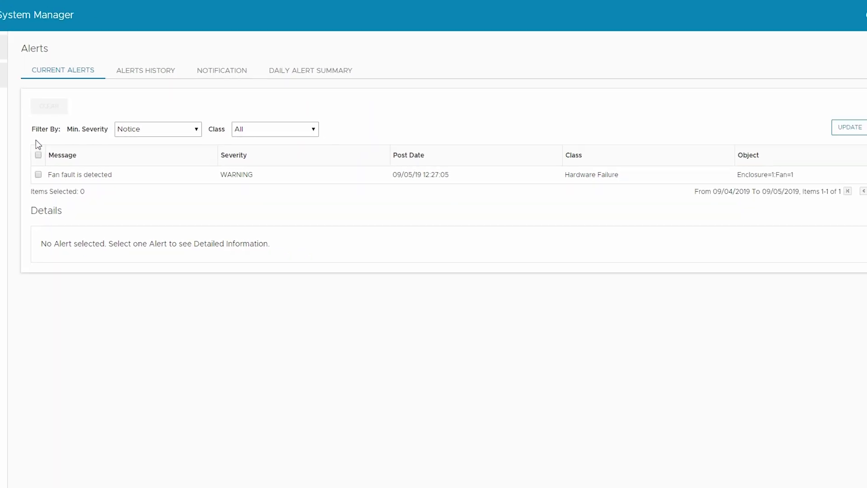
{"action": "left_click", "coordinate": [38, 174]}
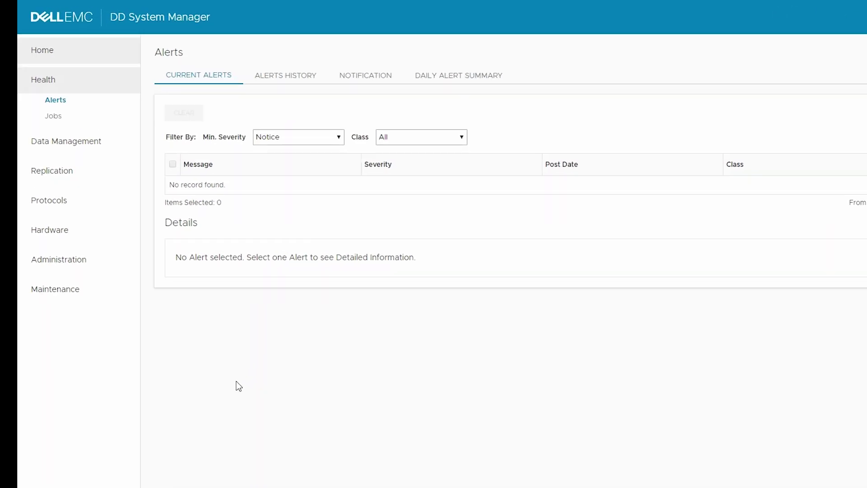
Go to the Hardware > Storage overview
{"action": "left_click", "coordinate": [57, 279]}
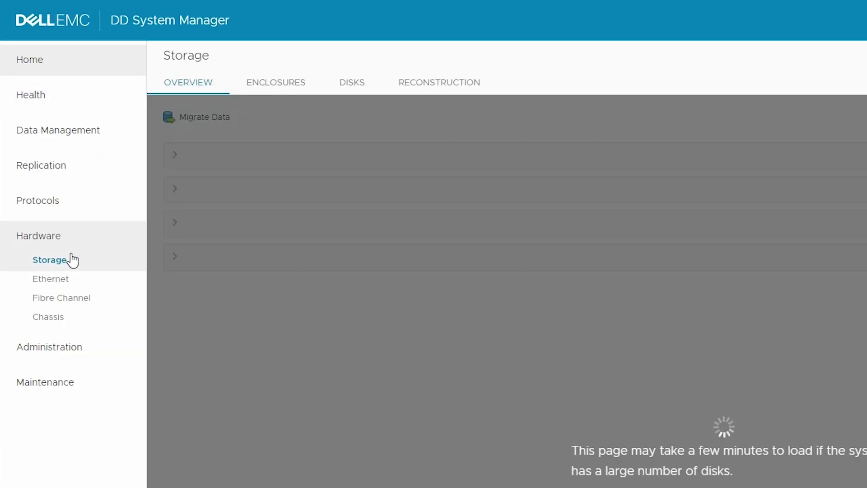
Show the Head Unit in the Chassis view and check that System Board Fan1 reports Ok
{"action": "left_click", "coordinate": [59, 322]}
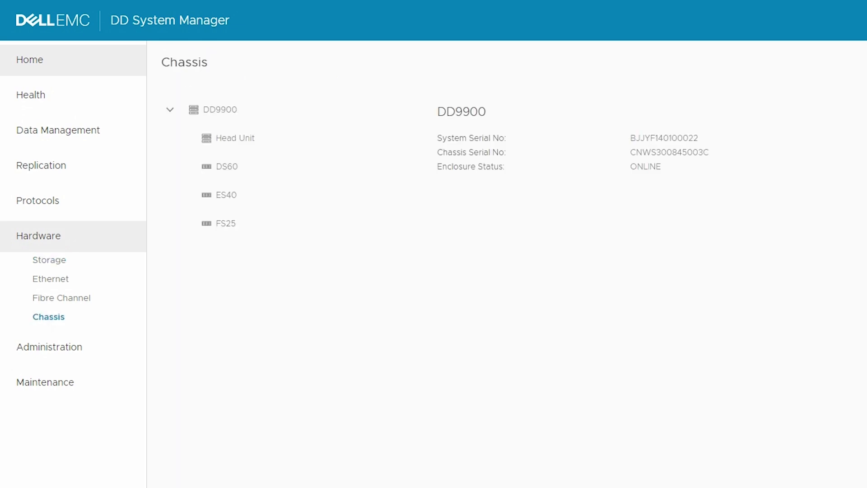
{"action": "left_click", "coordinate": [245, 145]}
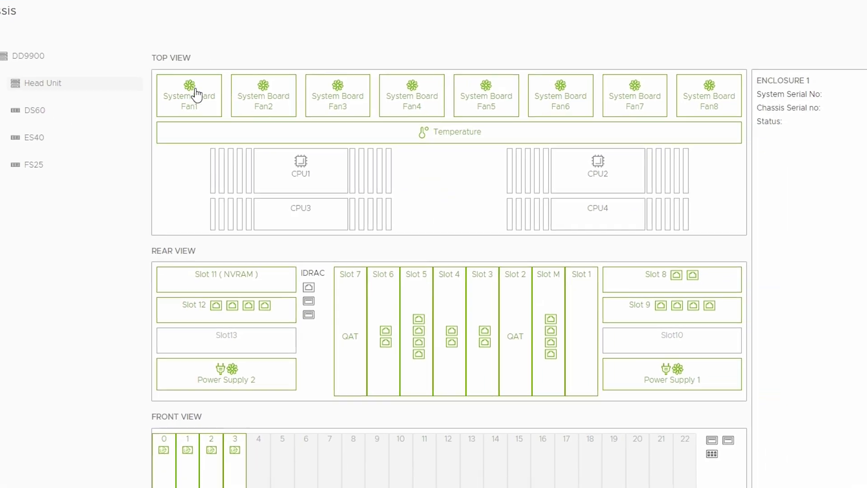
{"action": "left_click", "coordinate": [93, 66]}
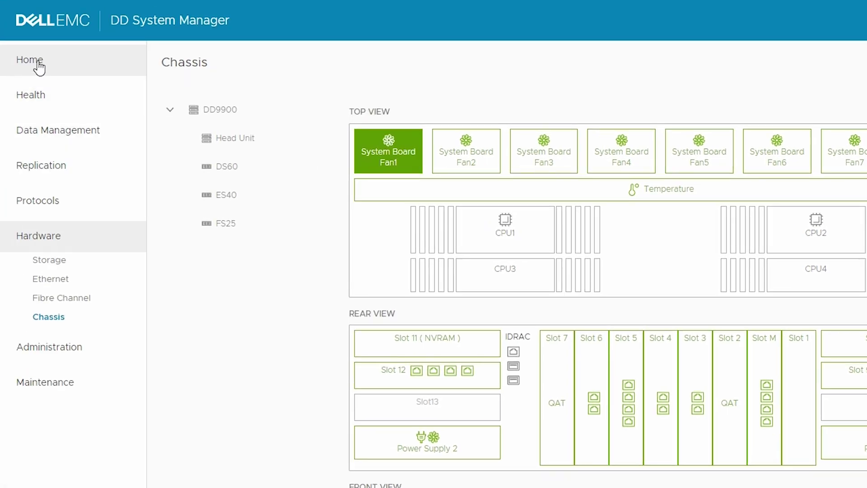
Go back to the Home dashboard, where all alert counts read zero
{"action": "left_click", "coordinate": [34, 63]}
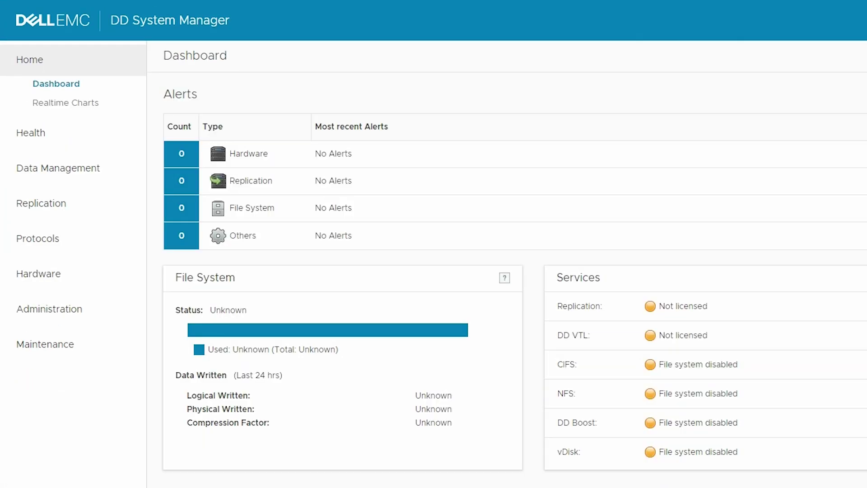